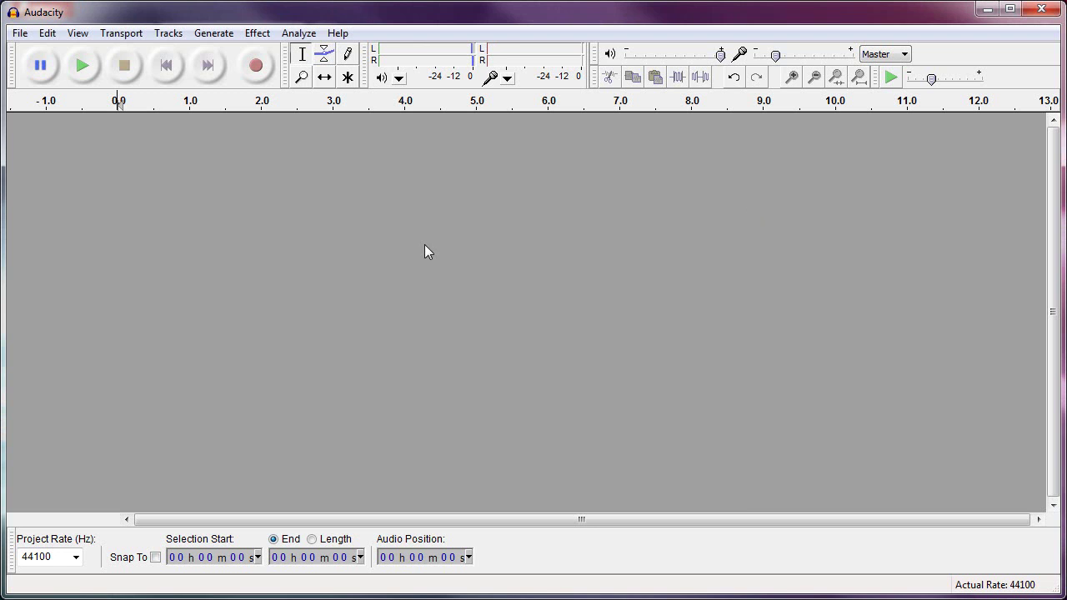
left_click(337, 33)
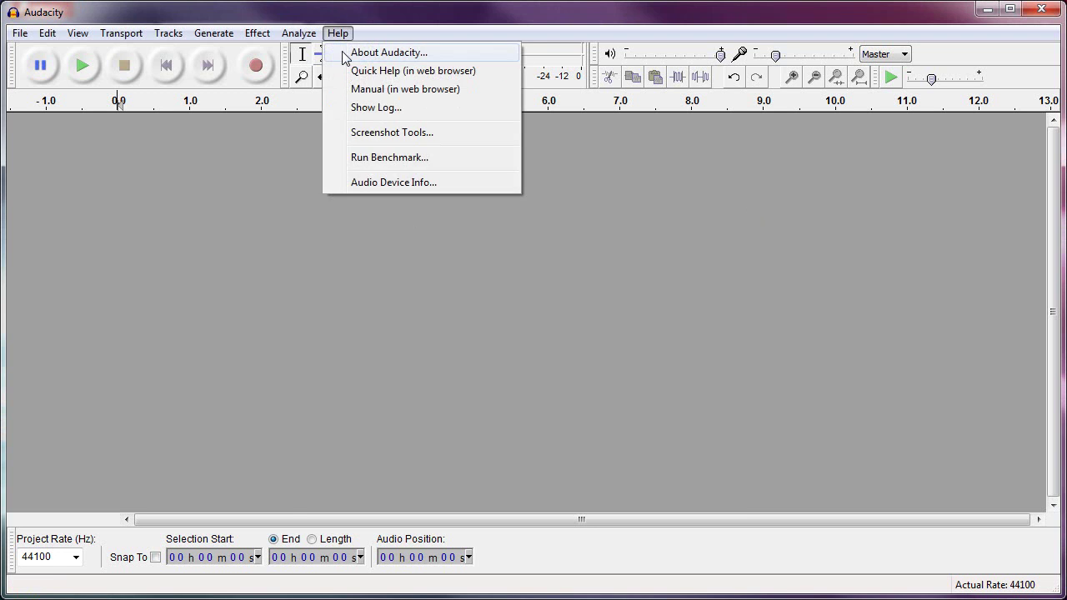
left_click(350, 52)
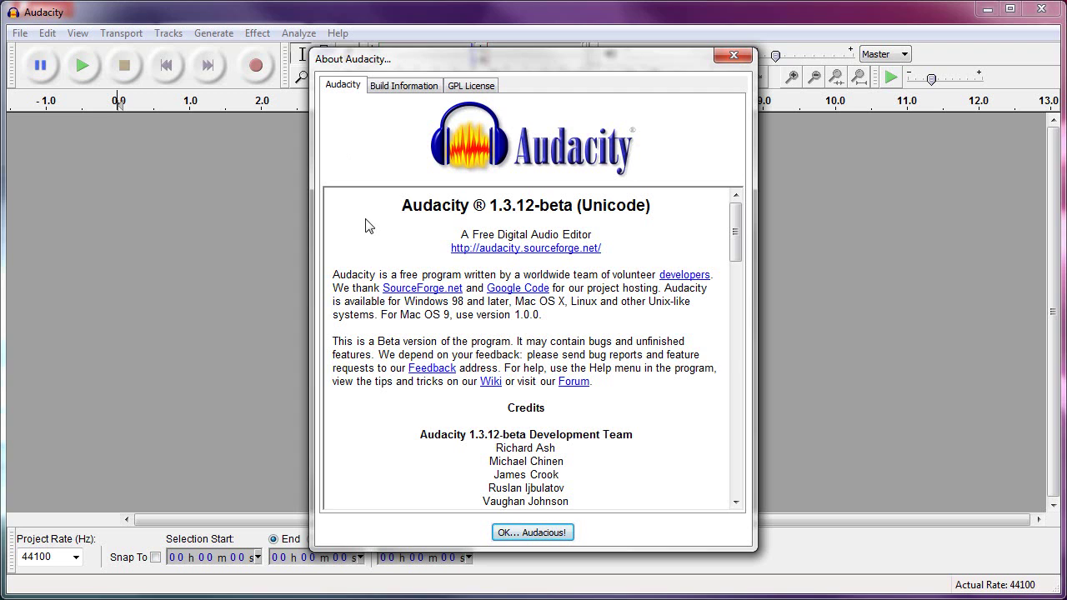
left_click(533, 532)
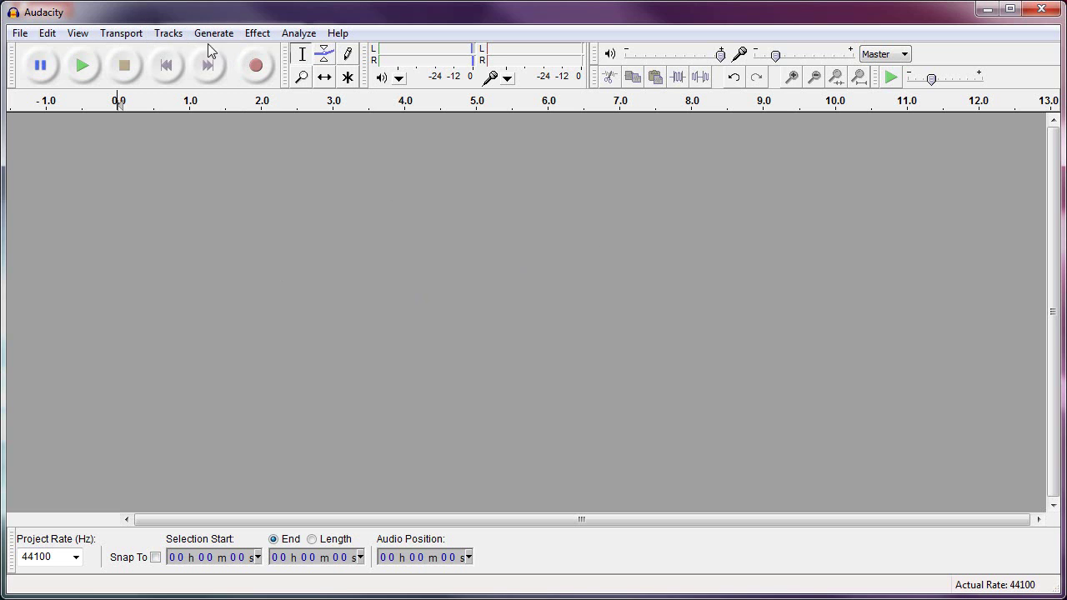
left_click(168, 33)
mouse_move(198, 52)
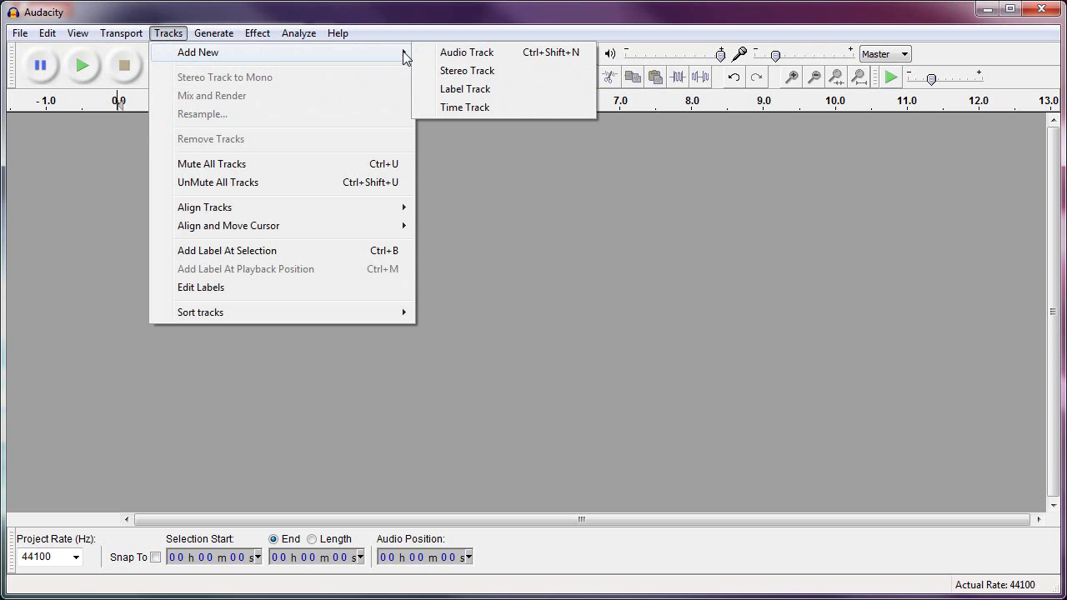
left_click(463, 71)
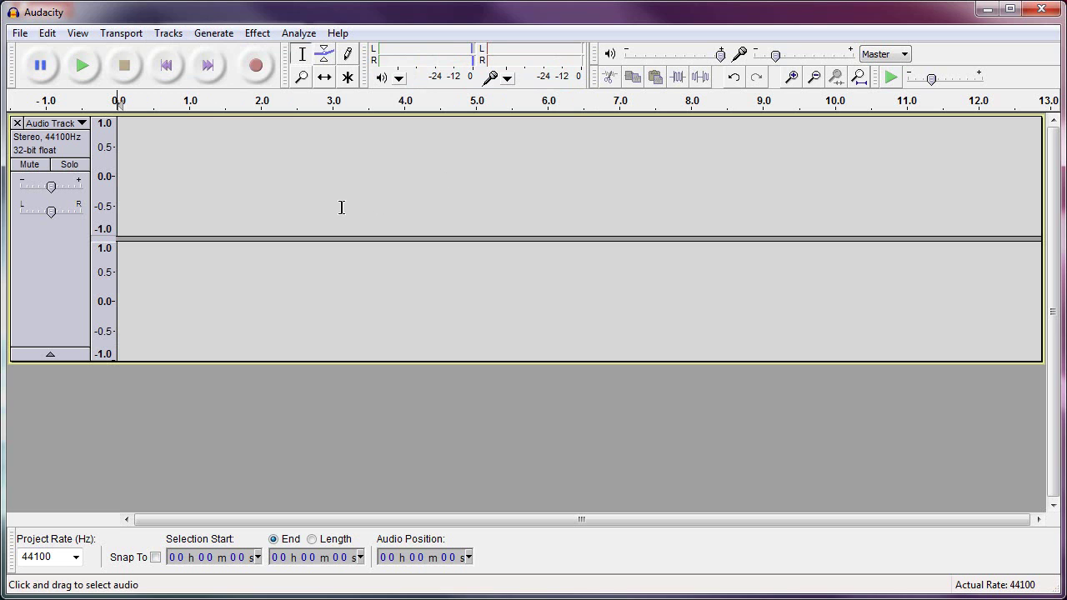
left_click(213, 34)
left_click(223, 89)
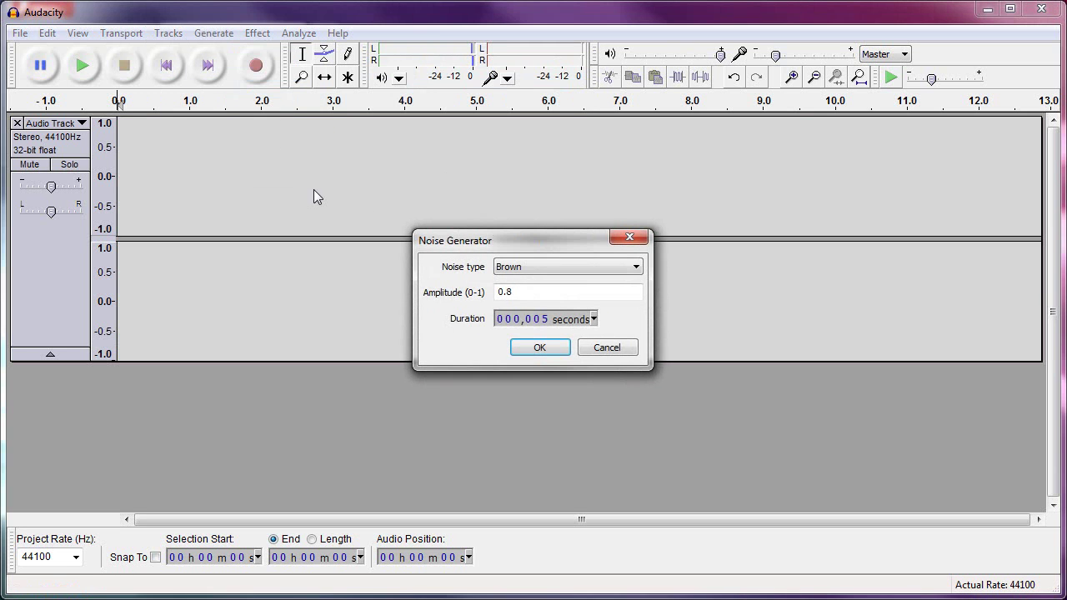
left_click(542, 266)
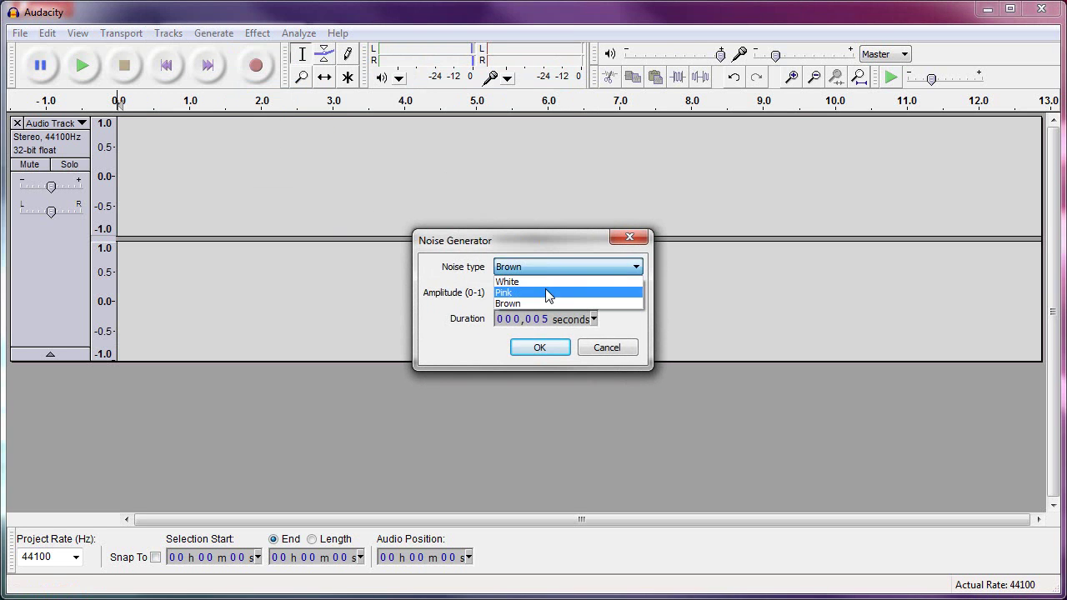
left_click(520, 281)
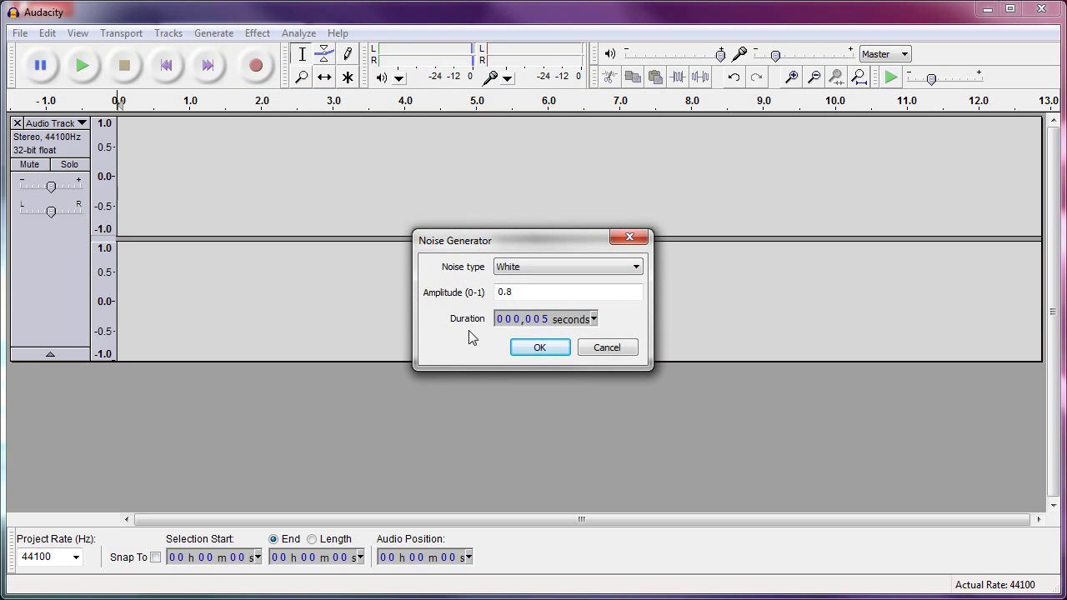
left_click(546, 320)
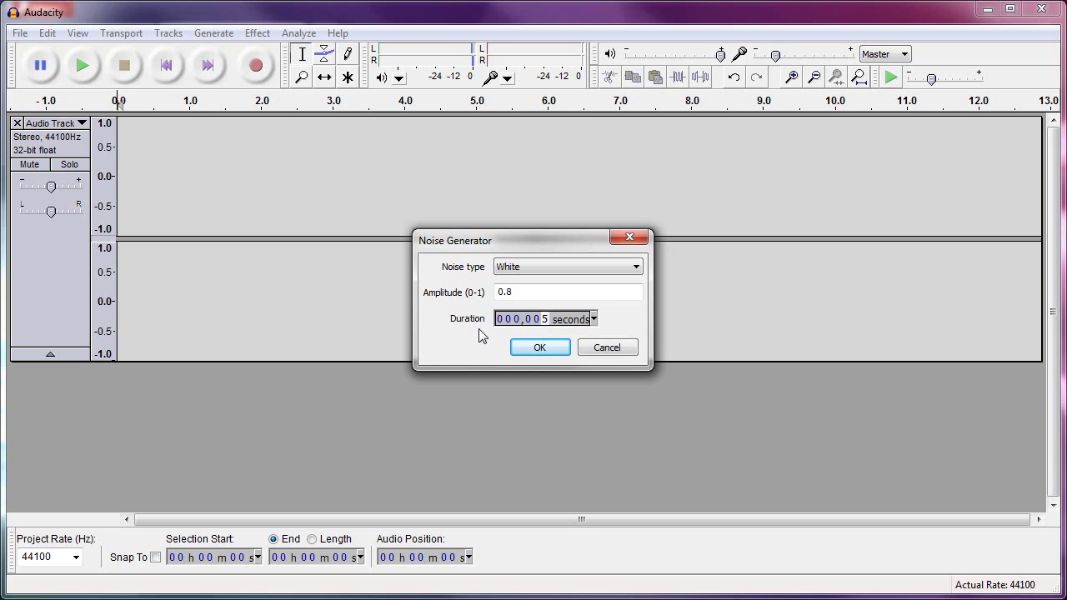
type("1")
left_click(546, 320)
type("5")
left_click(532, 292)
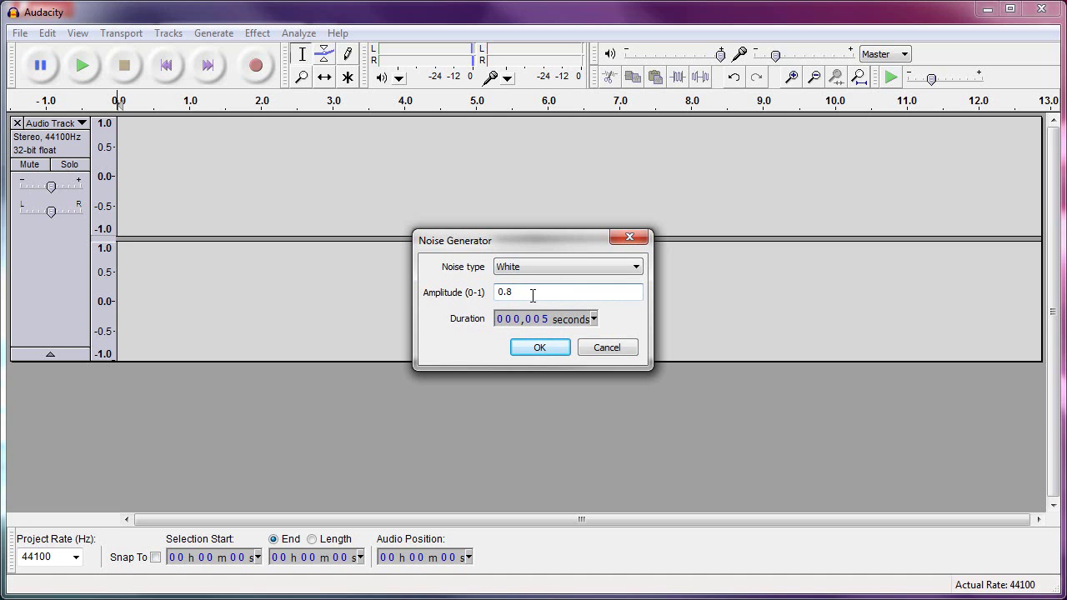
left_click(539, 352)
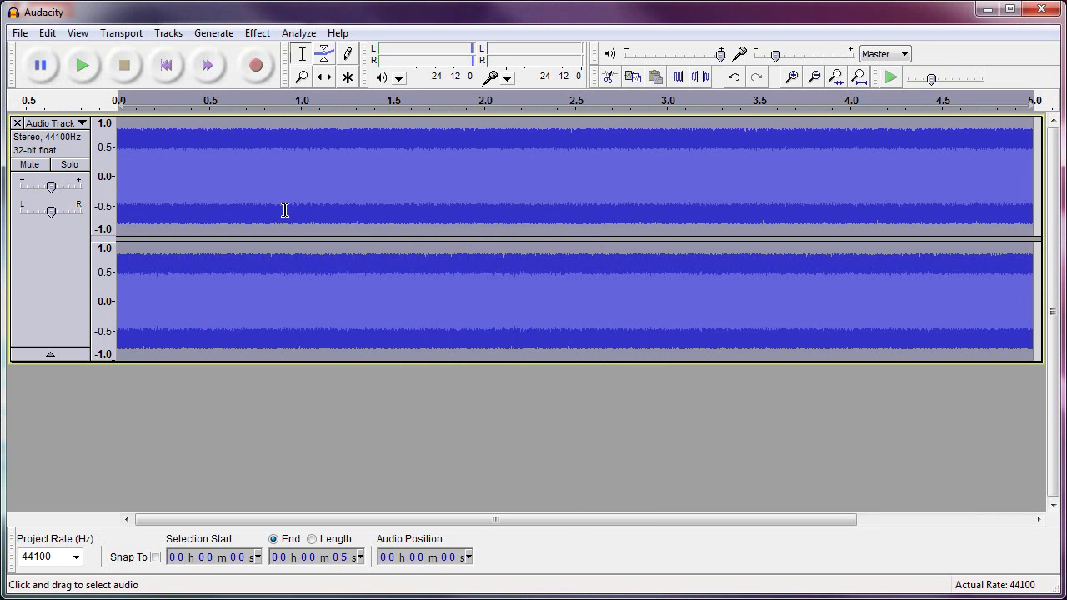
left_click(82, 66)
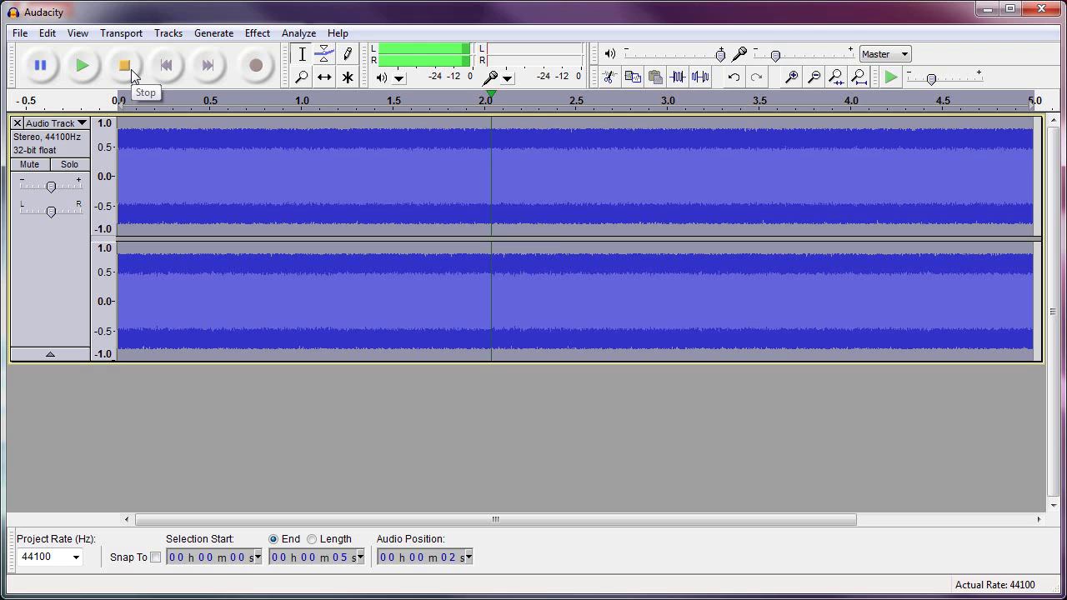
left_click(125, 66)
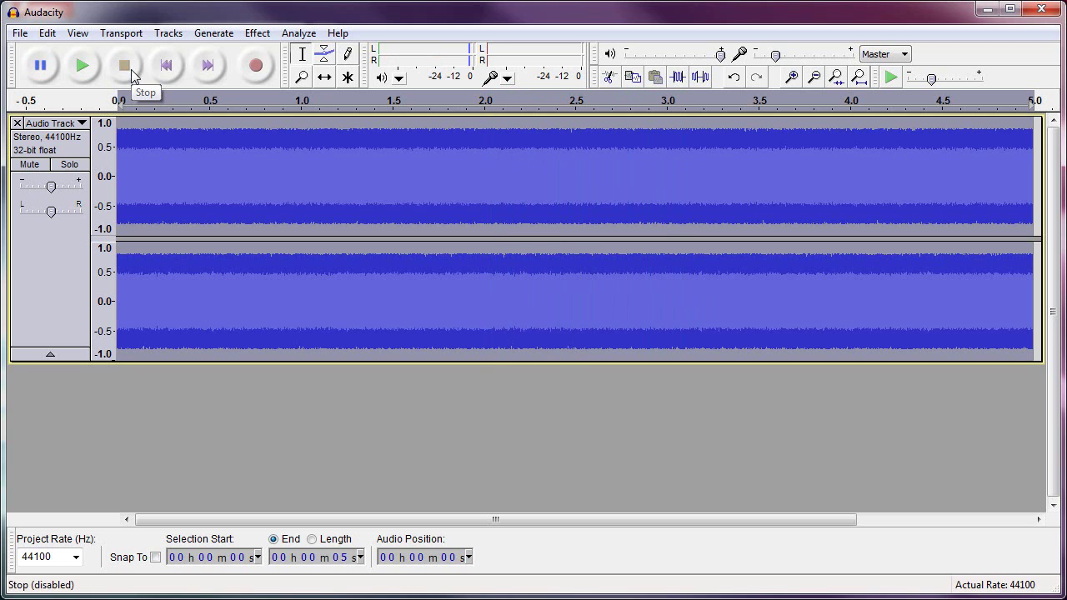
left_click(84, 73)
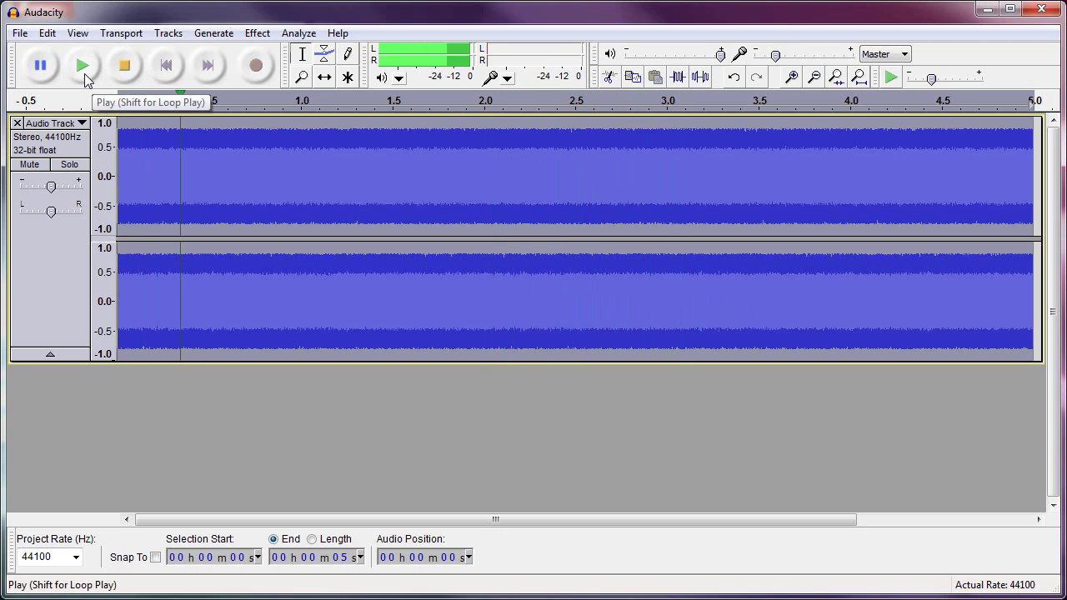
left_click(125, 64)
left_click(16, 125)
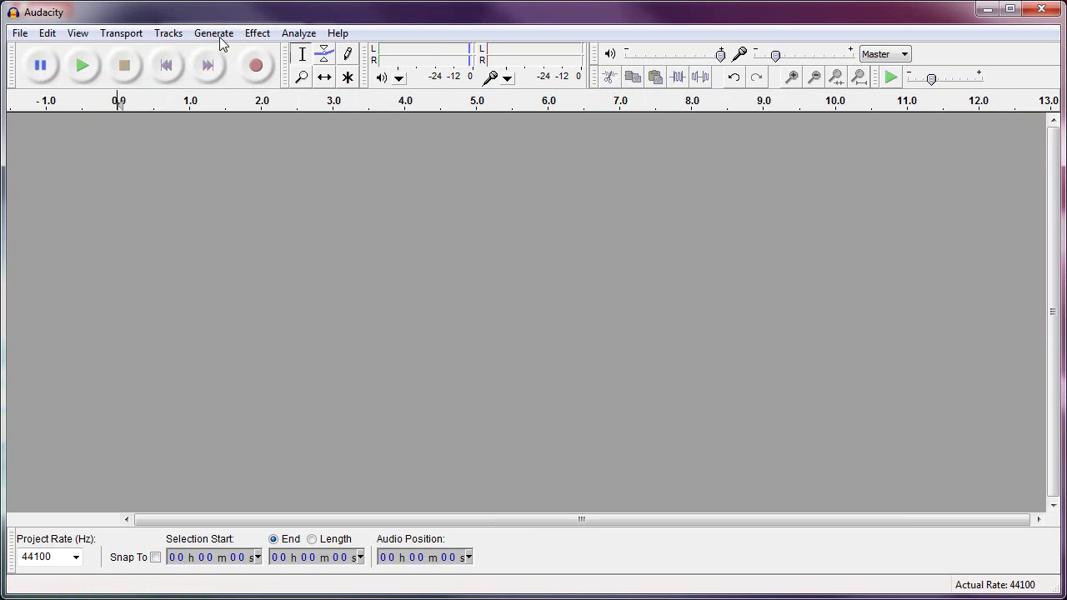
Step: Add a new stereo track and generate five seconds of pink noise into it
left_click(166, 34)
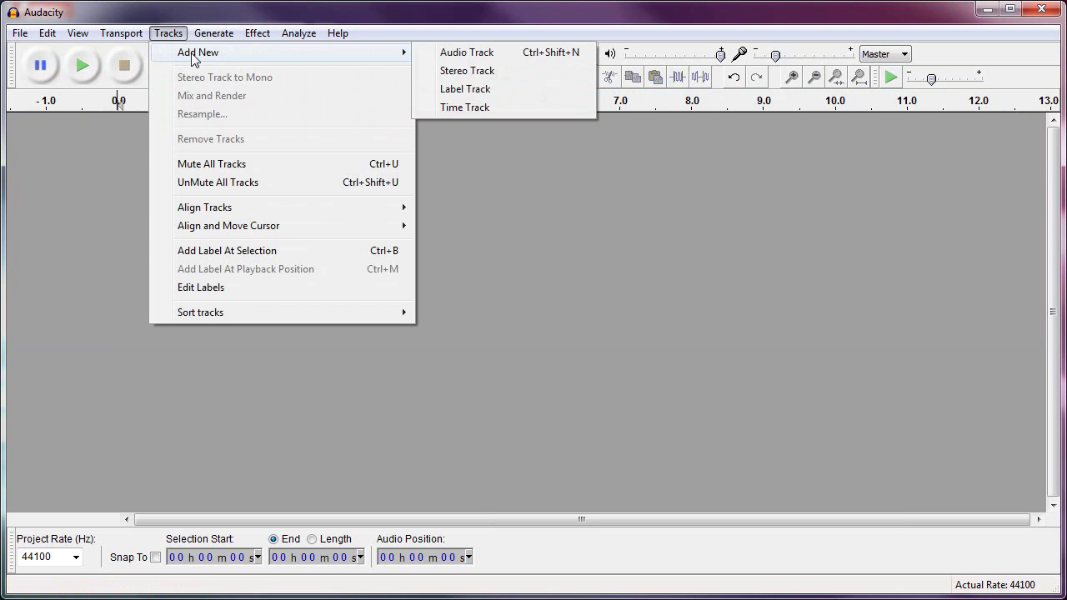
left_click(463, 71)
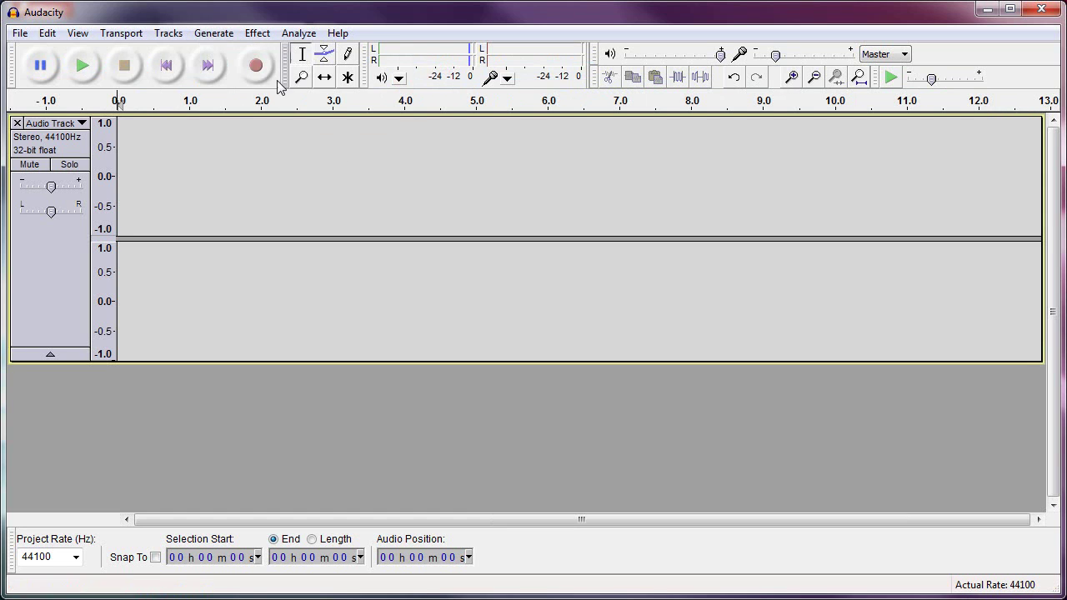
left_click(215, 34)
left_click(232, 89)
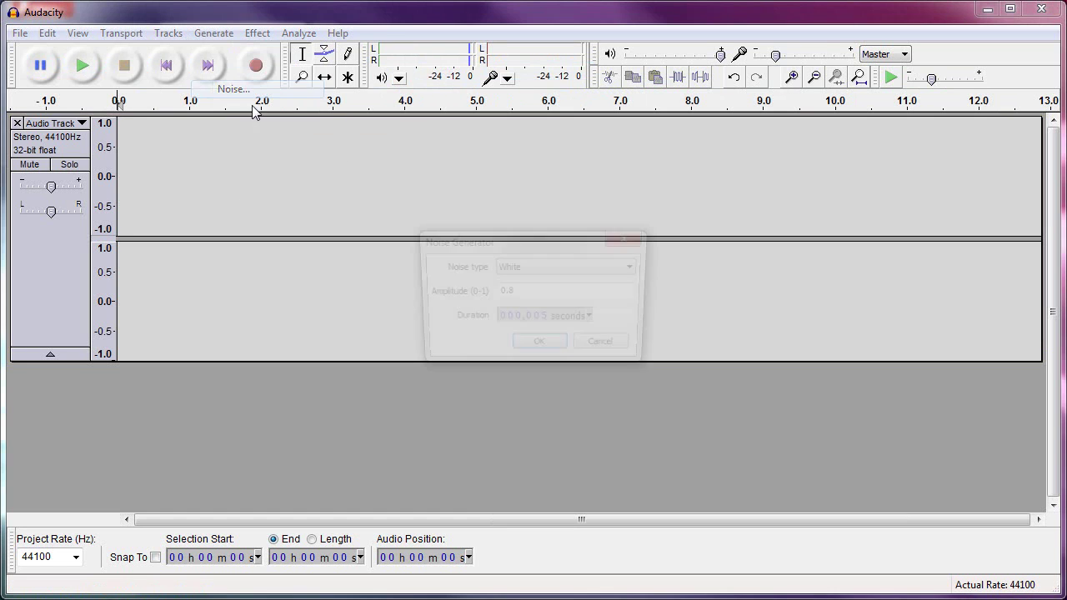
left_click(525, 271)
left_click(521, 292)
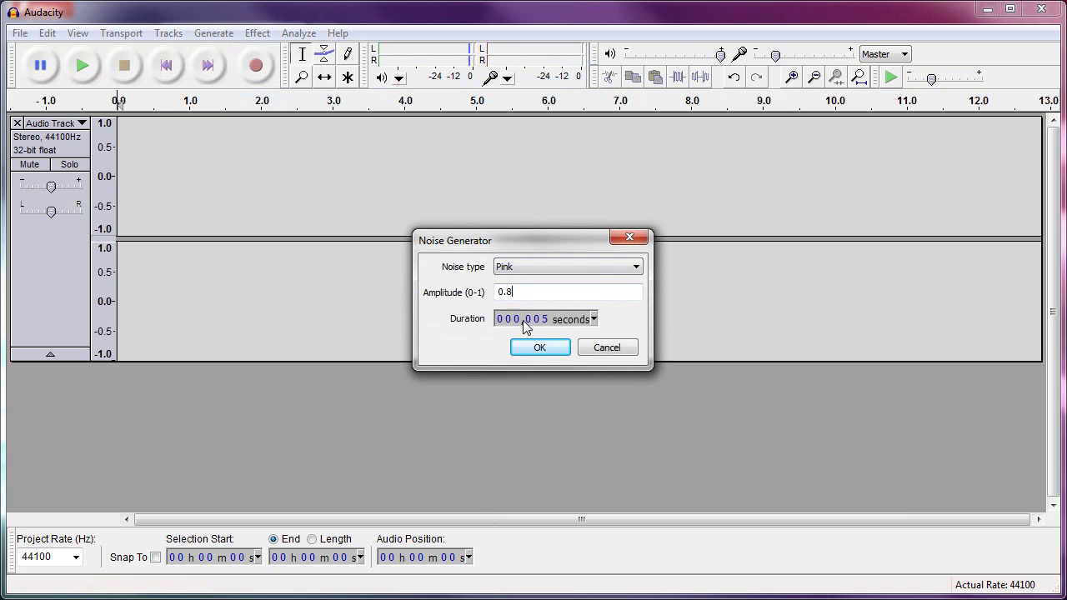
left_click(541, 350)
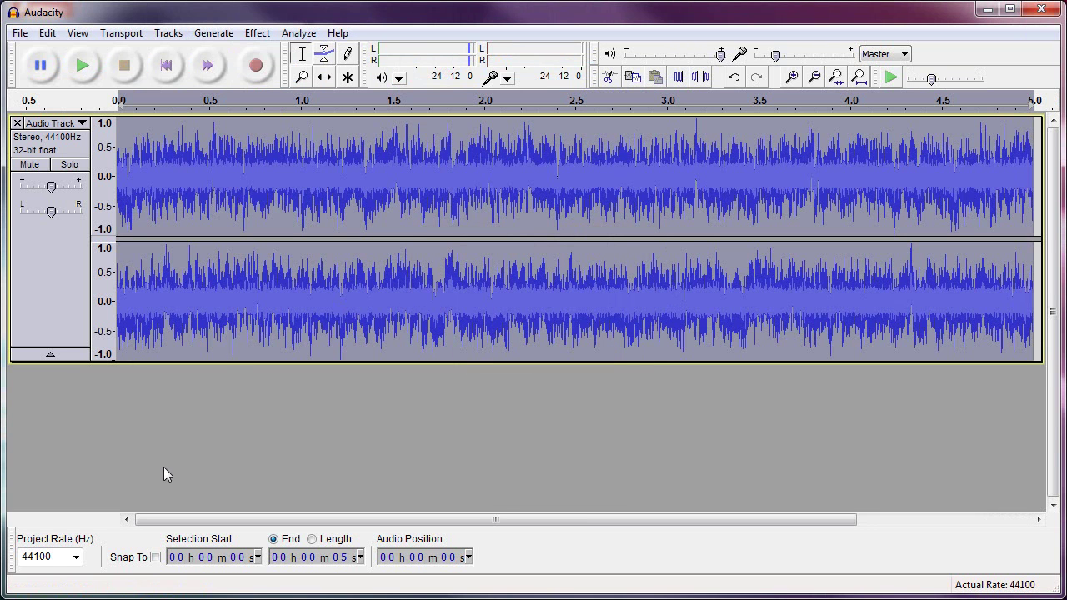
Step: Play back the pink noise, then delete the pink-noise track
left_click(82, 67)
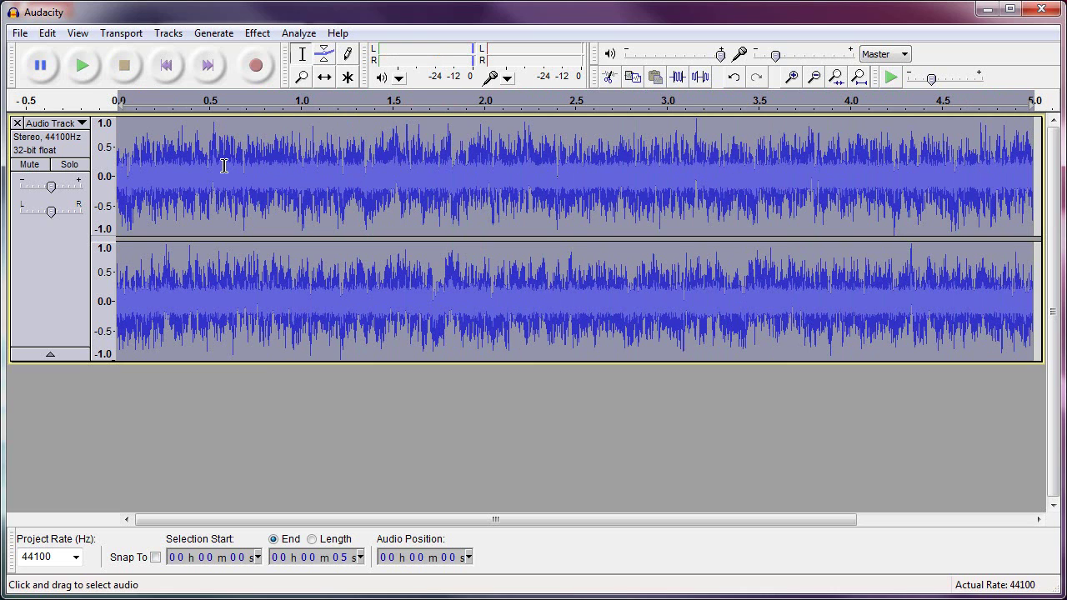
left_click(17, 122)
left_click(208, 33)
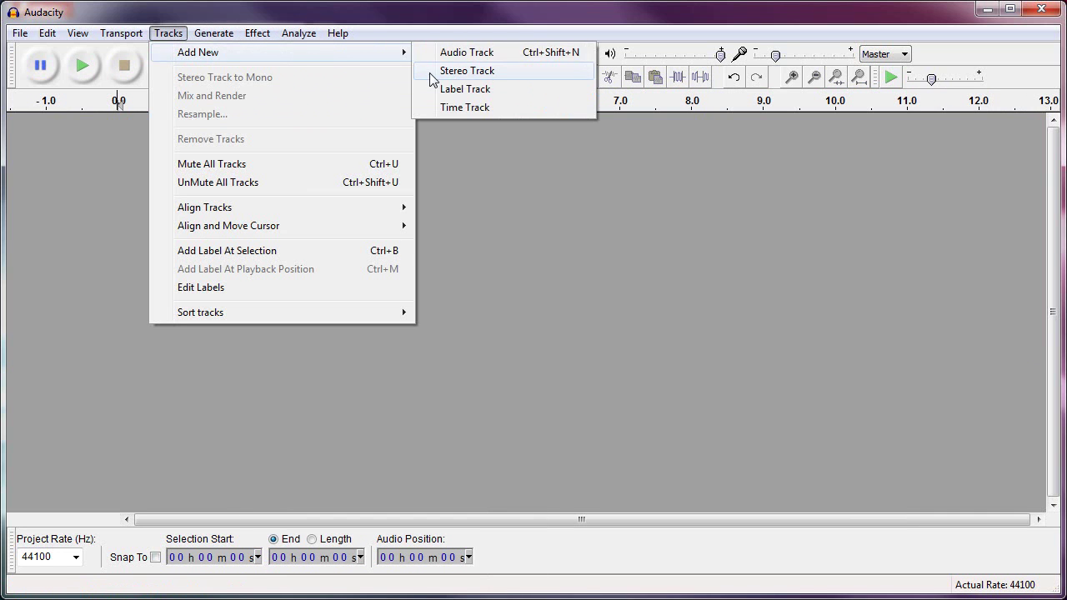
Step: Add a new stereo track and generate five seconds of Brown noise into it
left_click(454, 69)
left_click(213, 34)
left_click(221, 88)
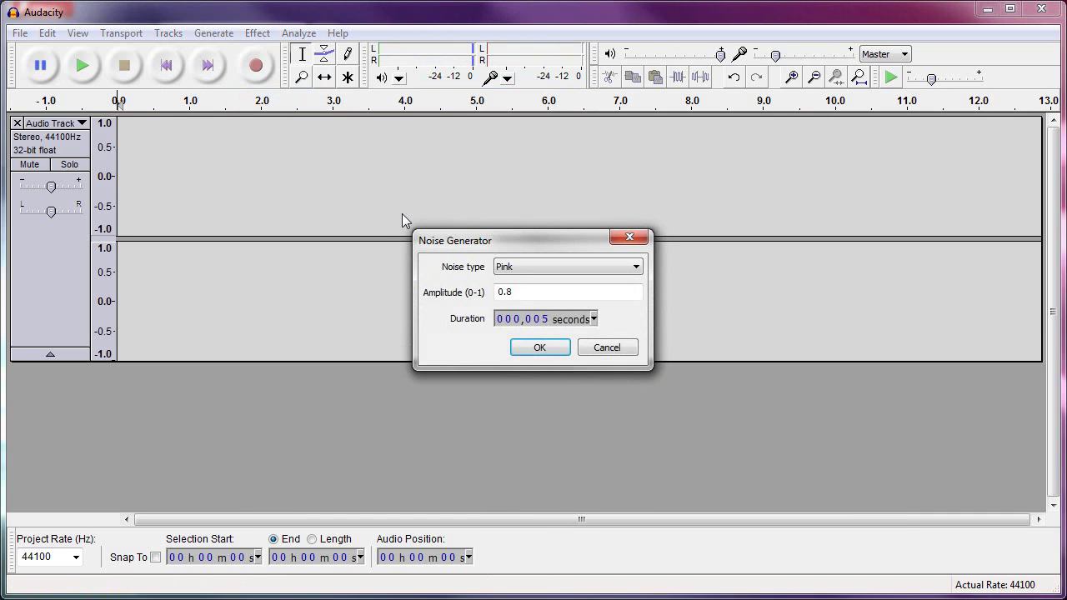
left_click(523, 268)
left_click(512, 306)
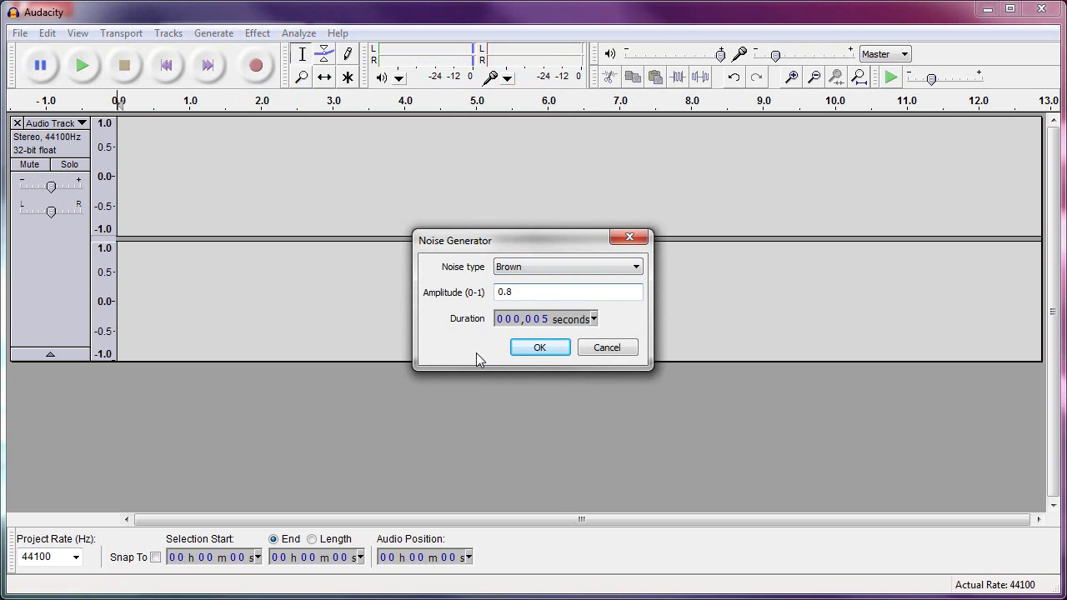
left_click(545, 356)
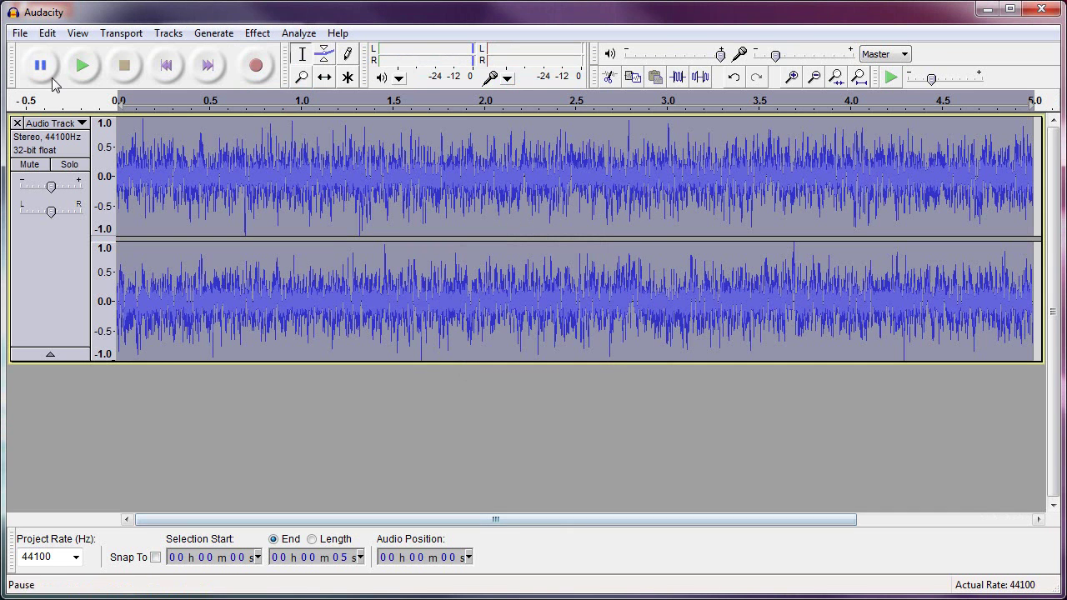
Step: Preview the brown noise briefly, then switch to the TV noise video in the browser
left_click(82, 66)
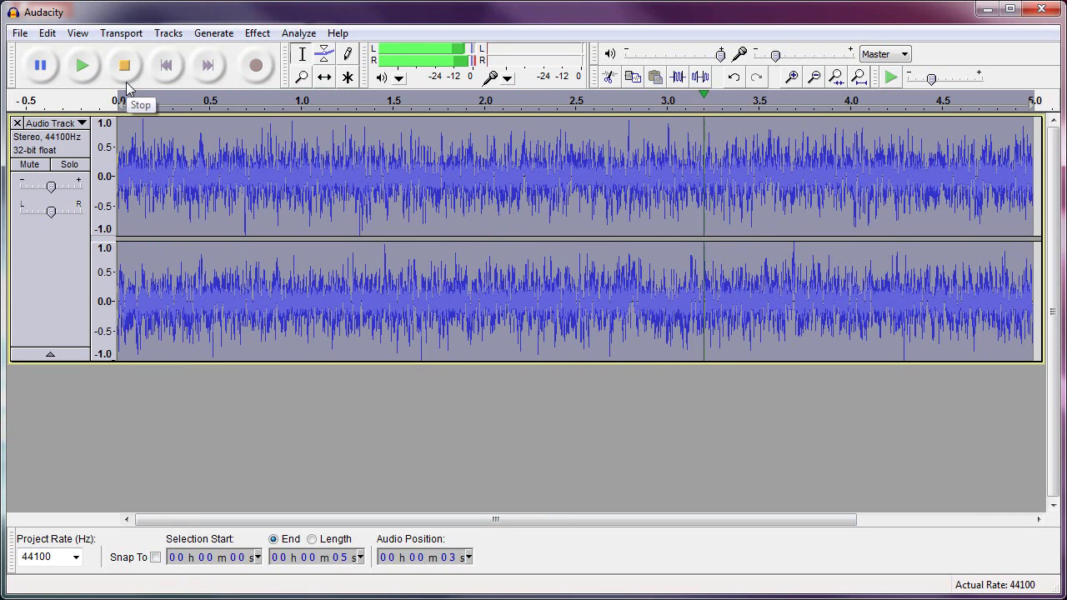
left_click(124, 67)
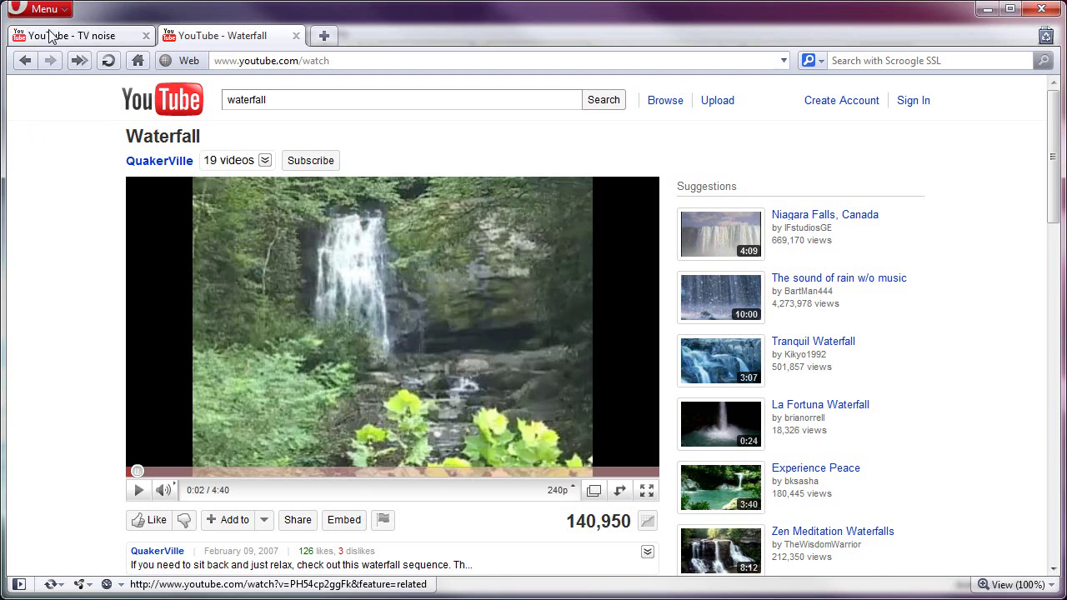
left_click(52, 36)
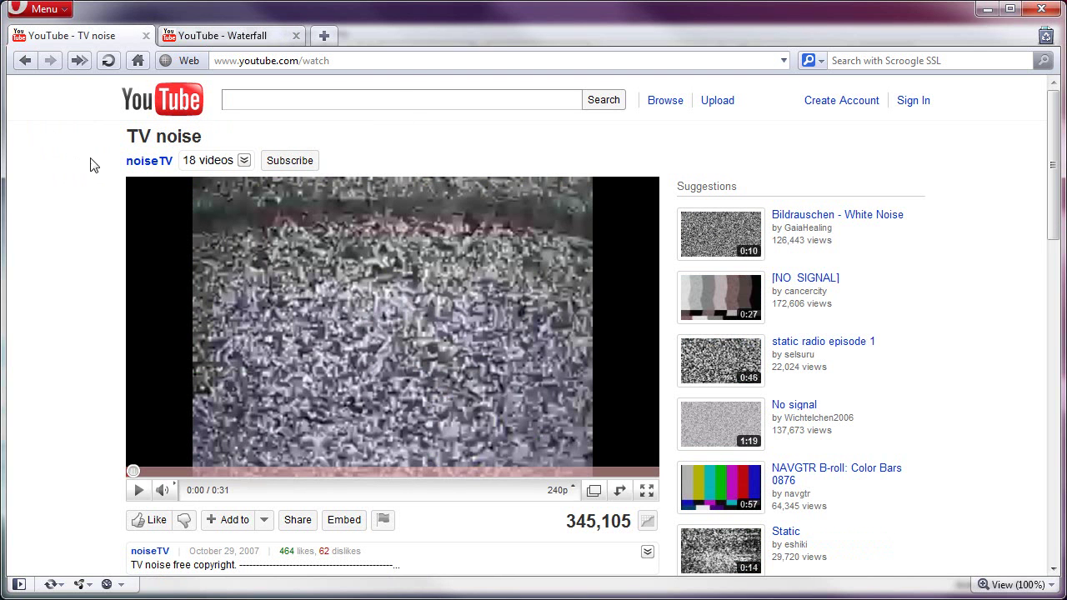
Step: Play and pause short stretches of the TV noise and Waterfall YouTube videos in turn
key("ctrl+Tab")
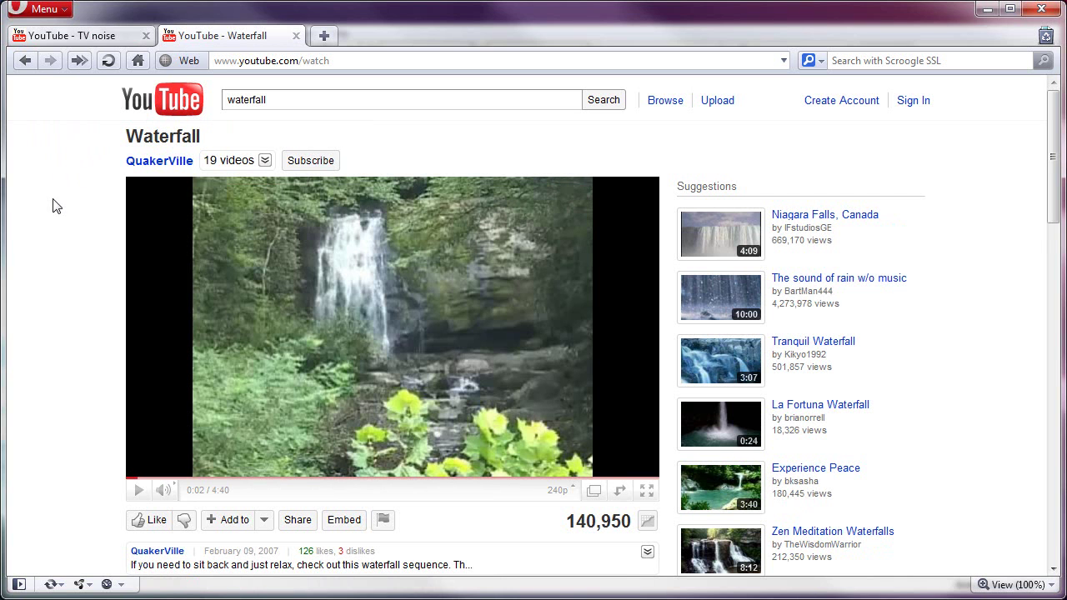
left_click(83, 35)
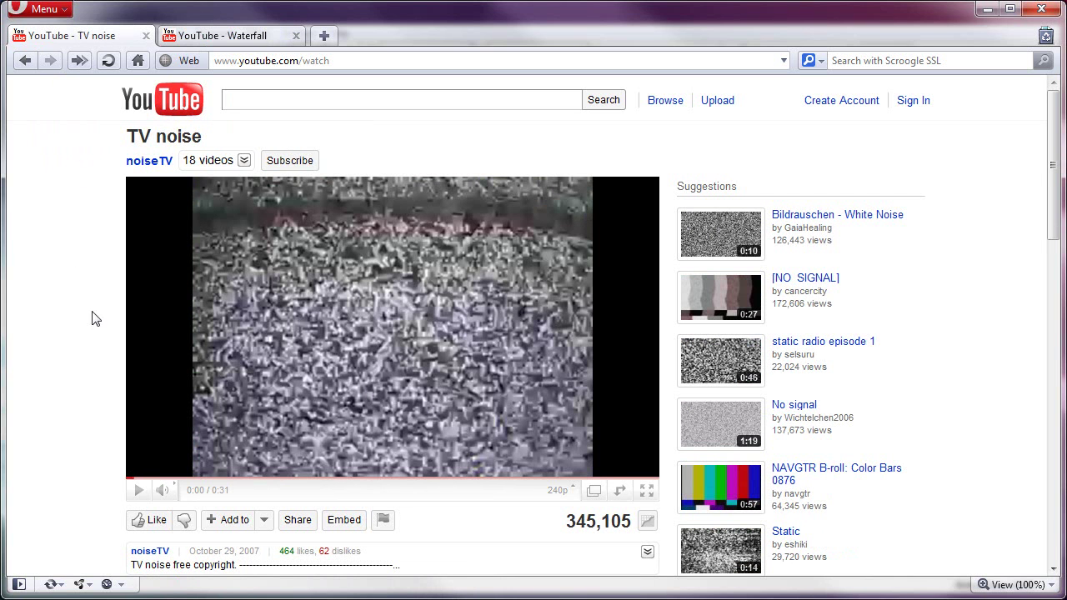
left_click(138, 490)
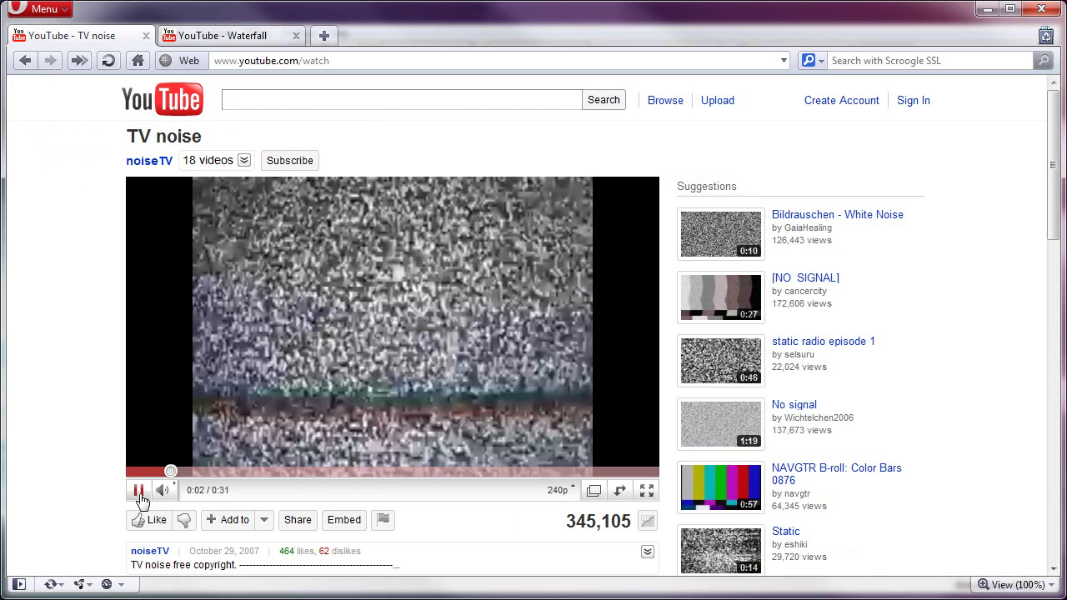
left_click(139, 492)
left_click(191, 37)
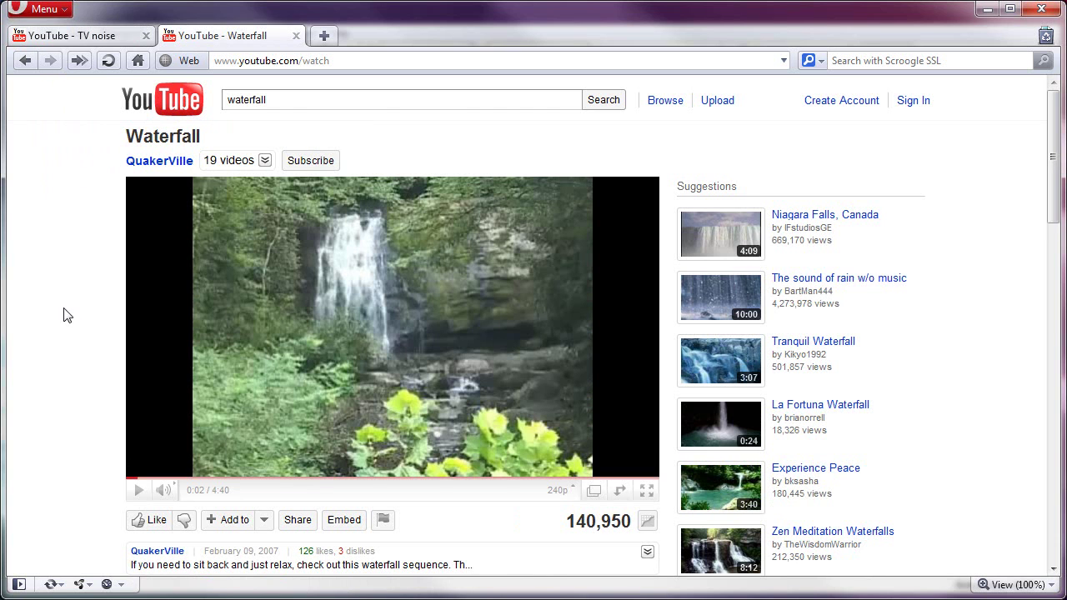
left_click(138, 492)
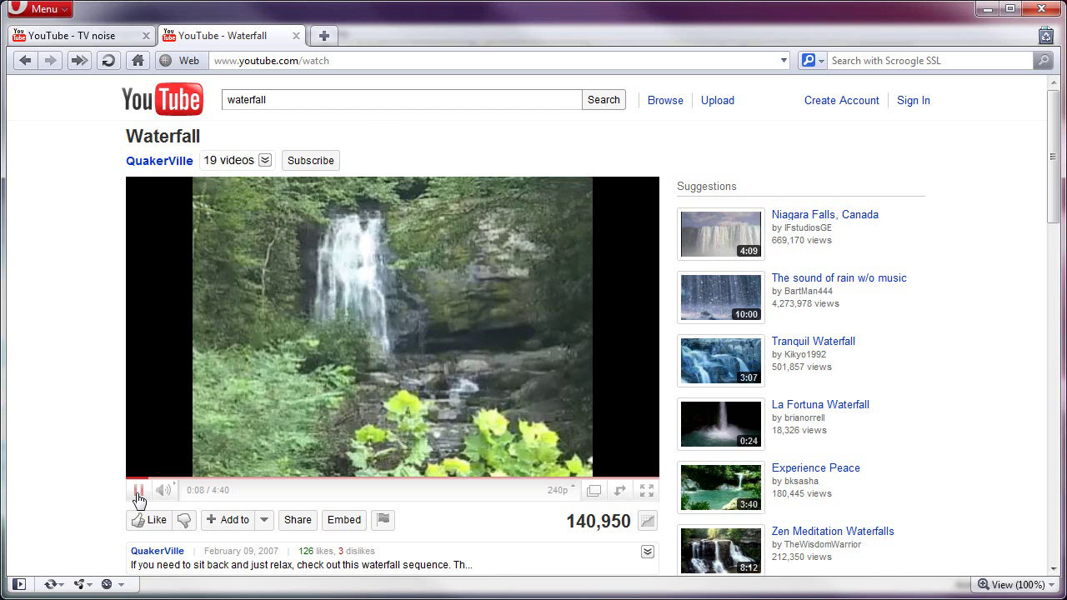
left_click(139, 491)
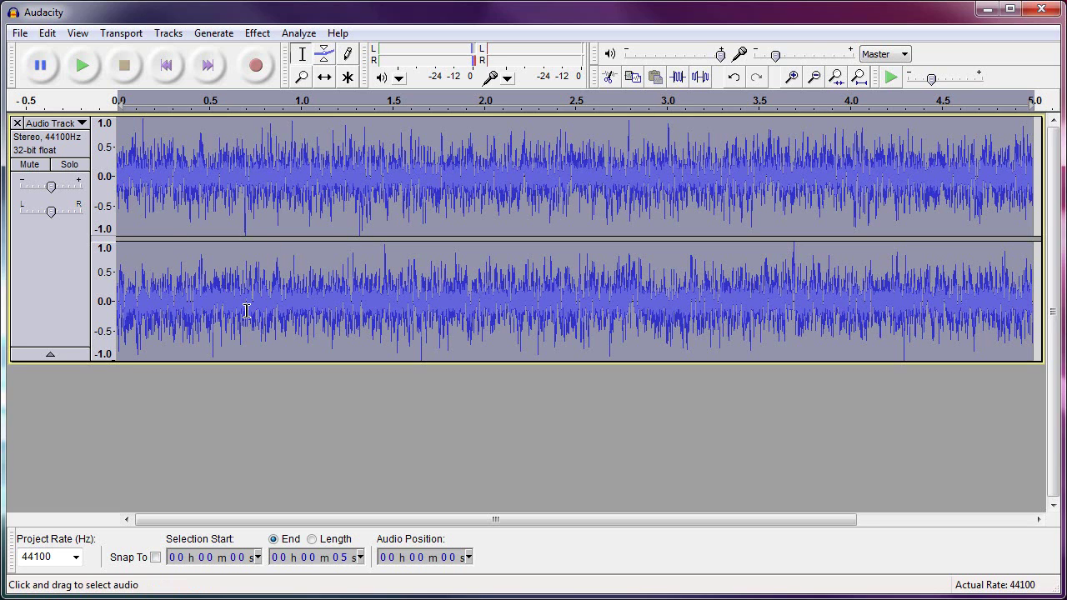
left_click(215, 33)
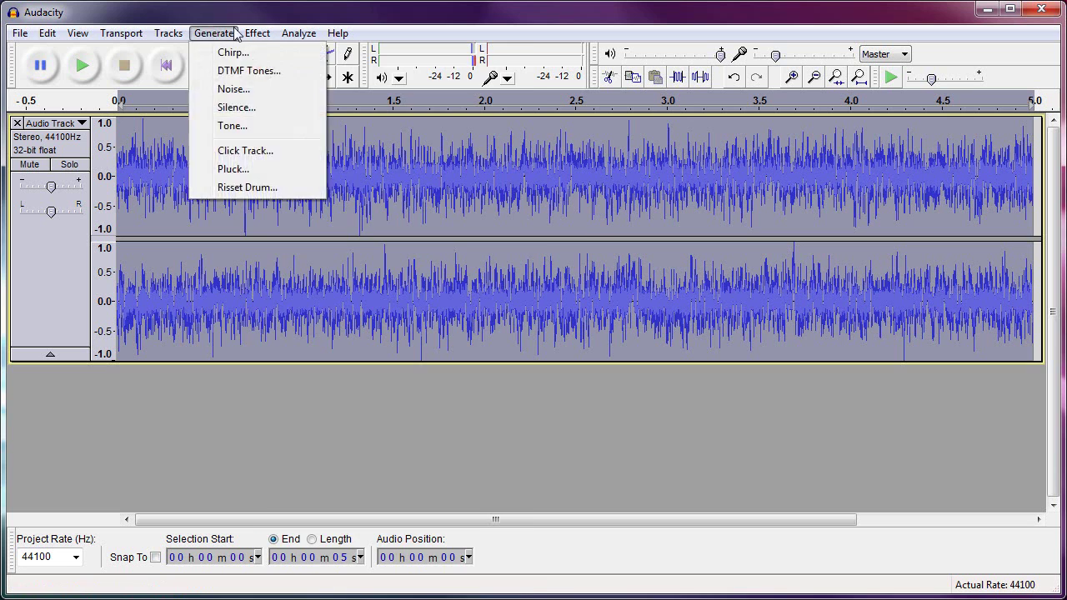
mouse_move(197, 51)
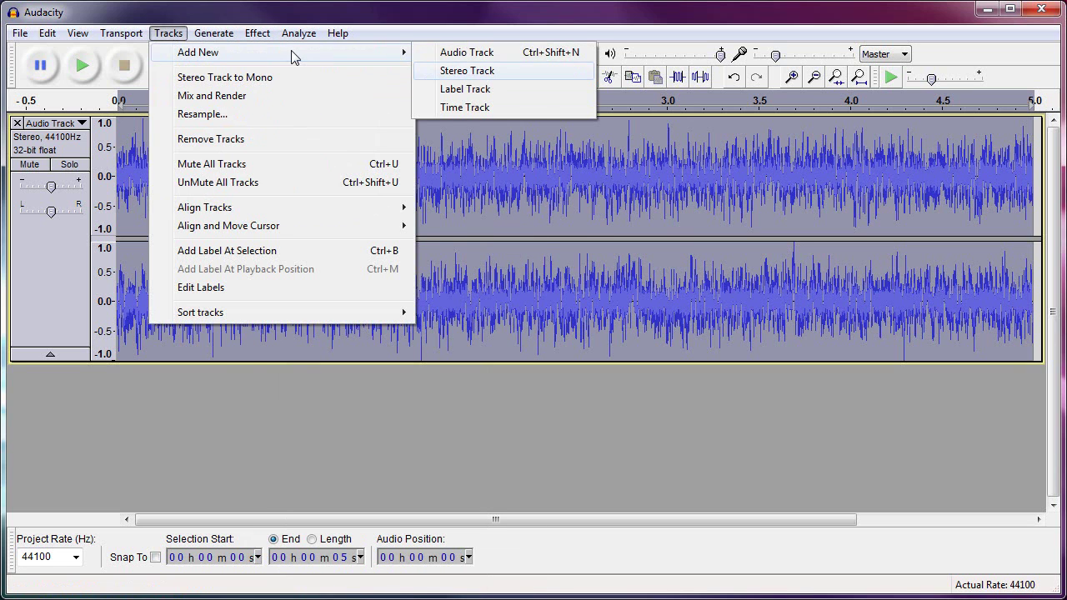
left_click(234, 89)
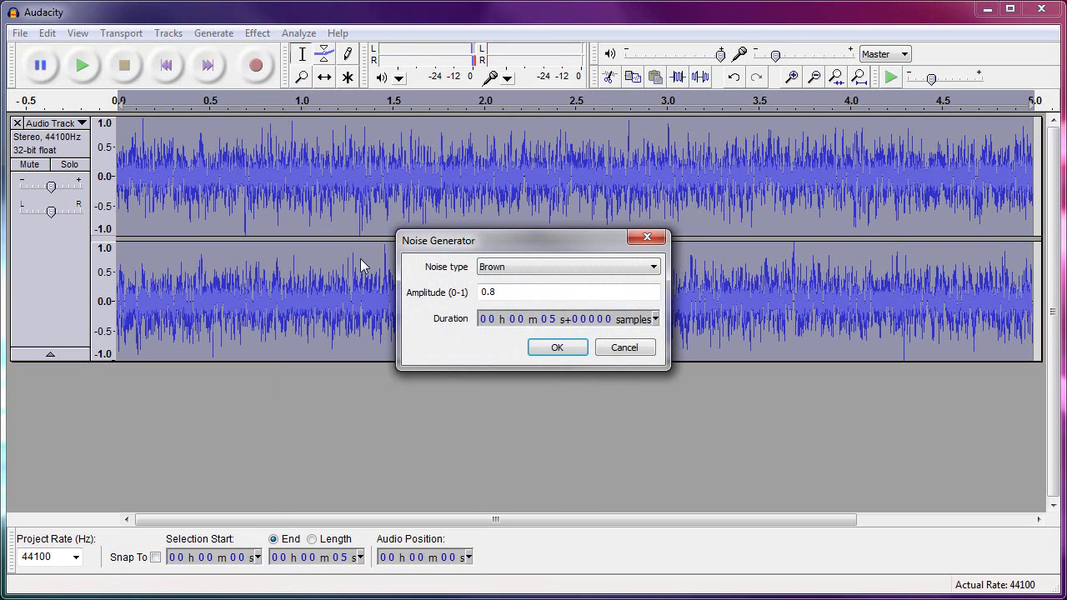
left_click(533, 269)
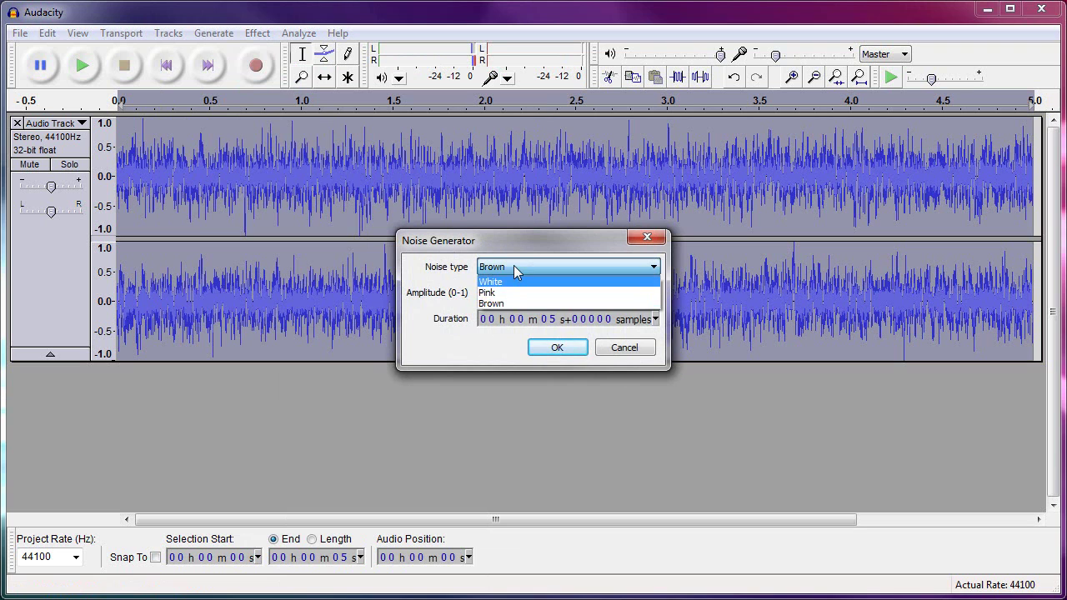
left_click(513, 265)
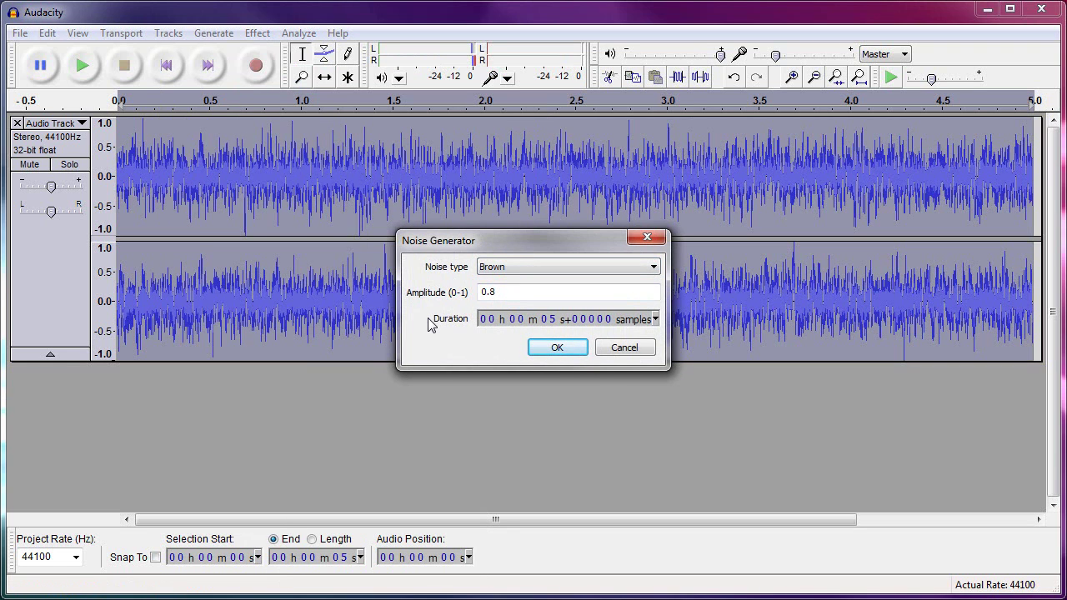
left_click(633, 350)
left_click(20, 33)
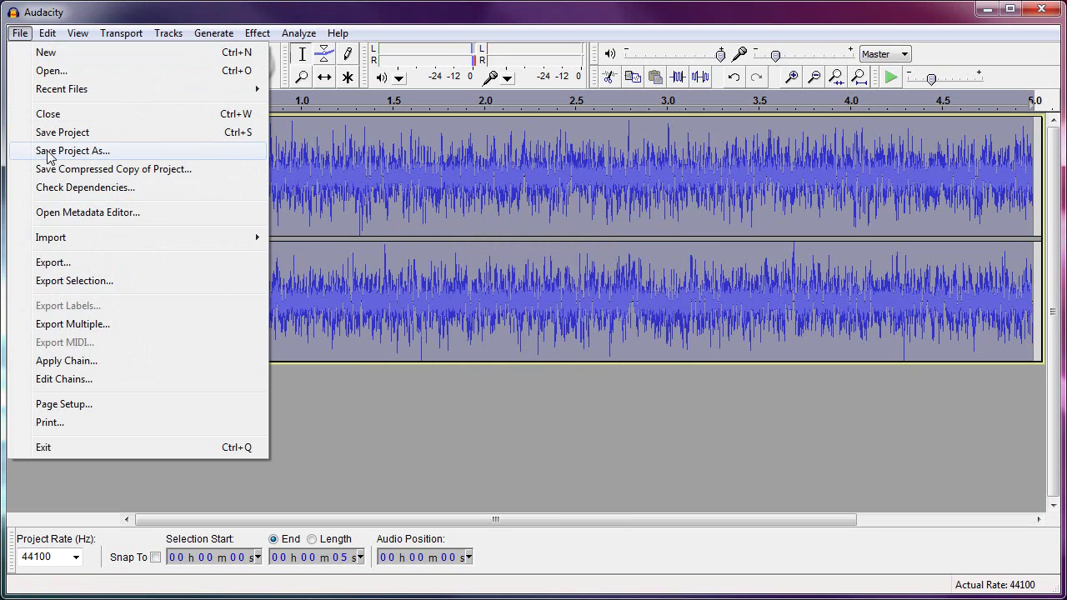
left_click(67, 265)
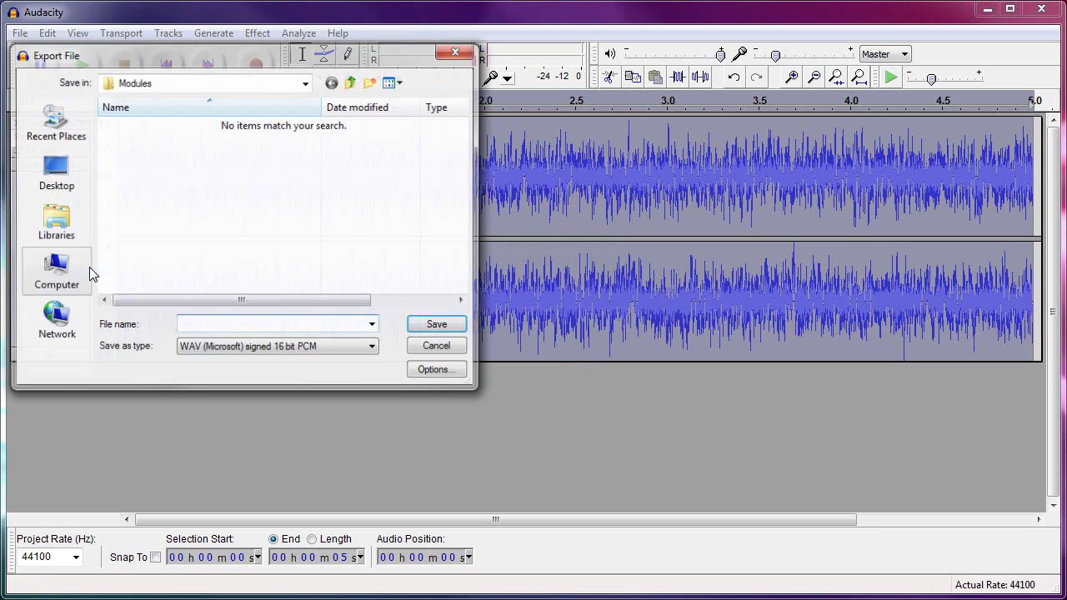
left_click(296, 355)
left_click(298, 354)
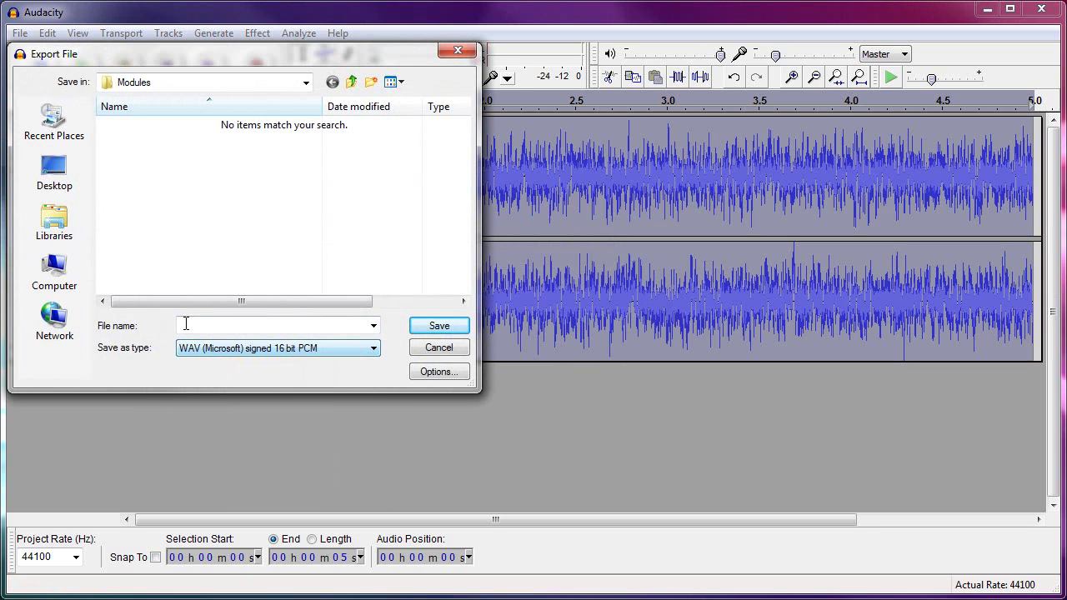
left_click(184, 325)
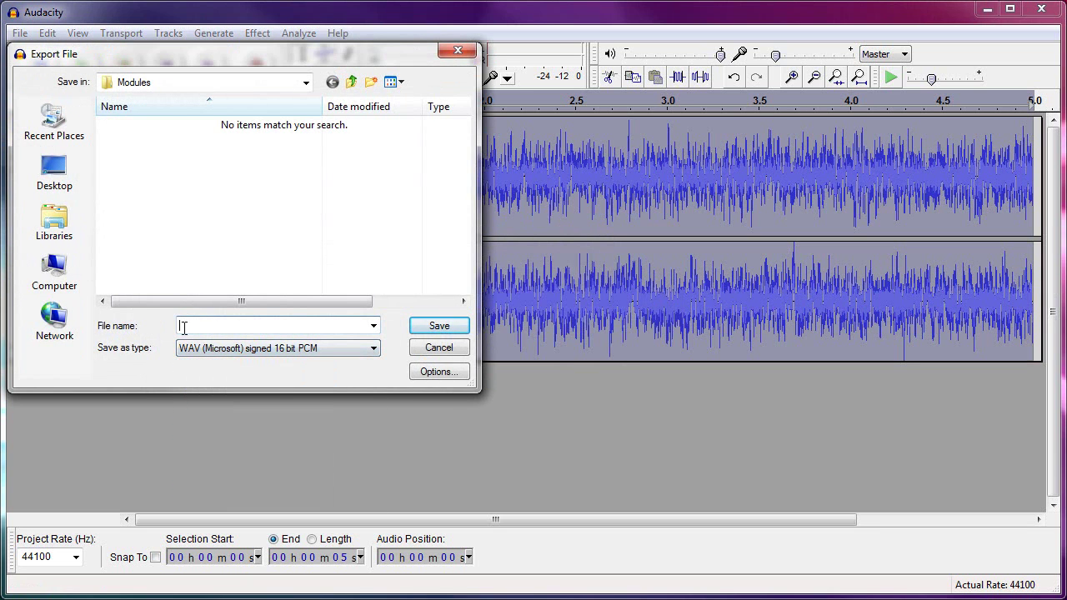
left_click(241, 353)
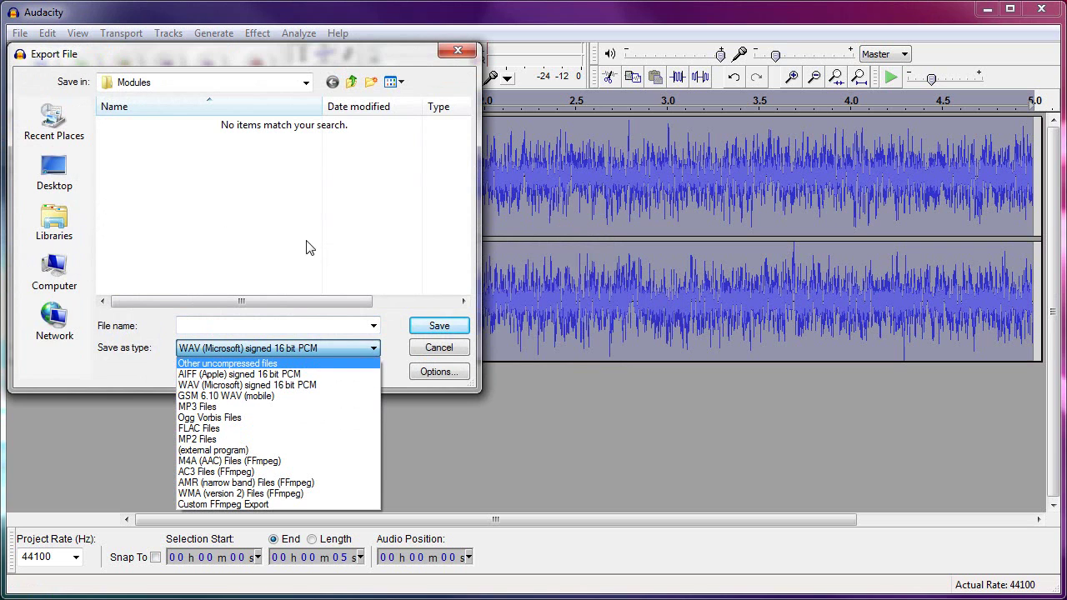
left_click(270, 288)
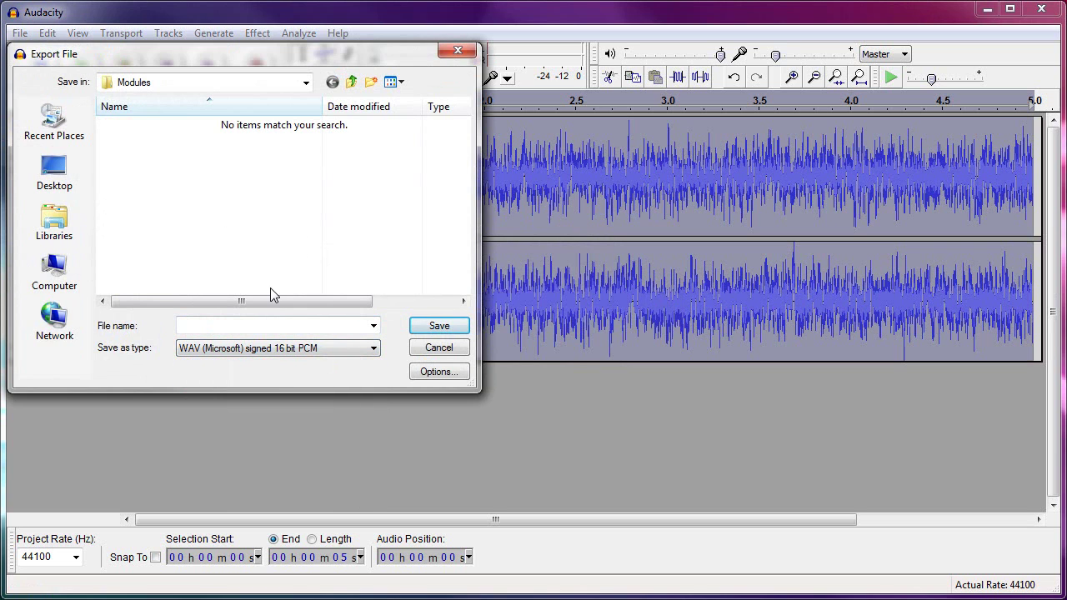
left_click(228, 330)
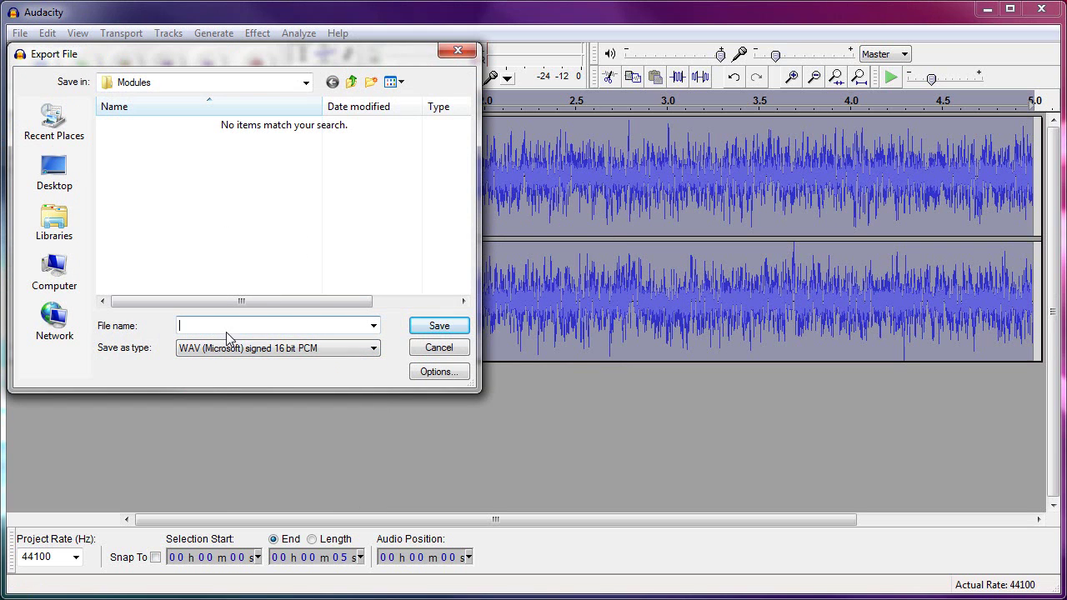
left_click(439, 347)
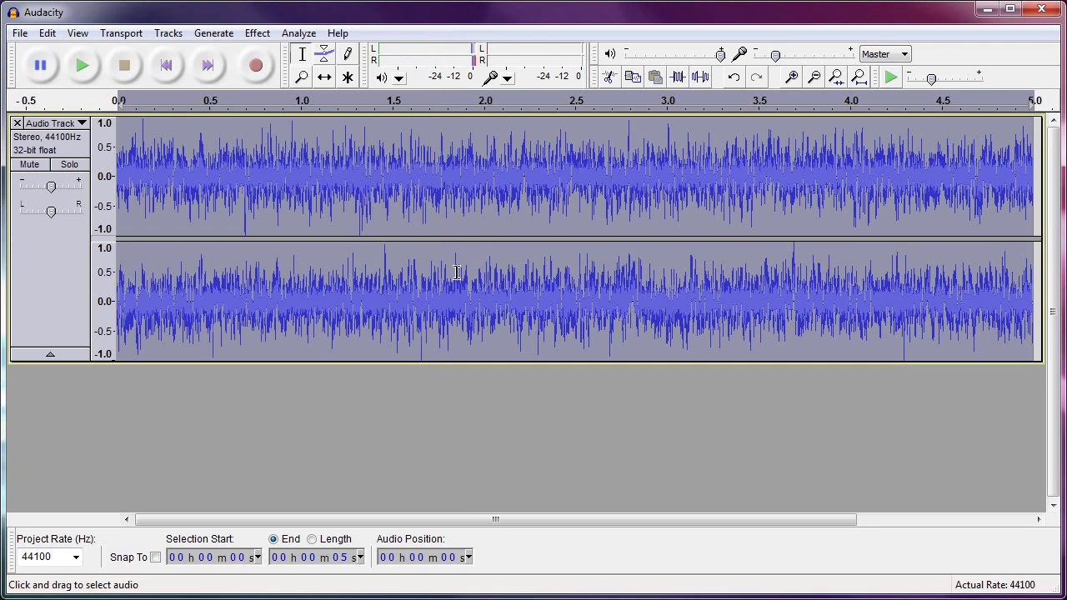